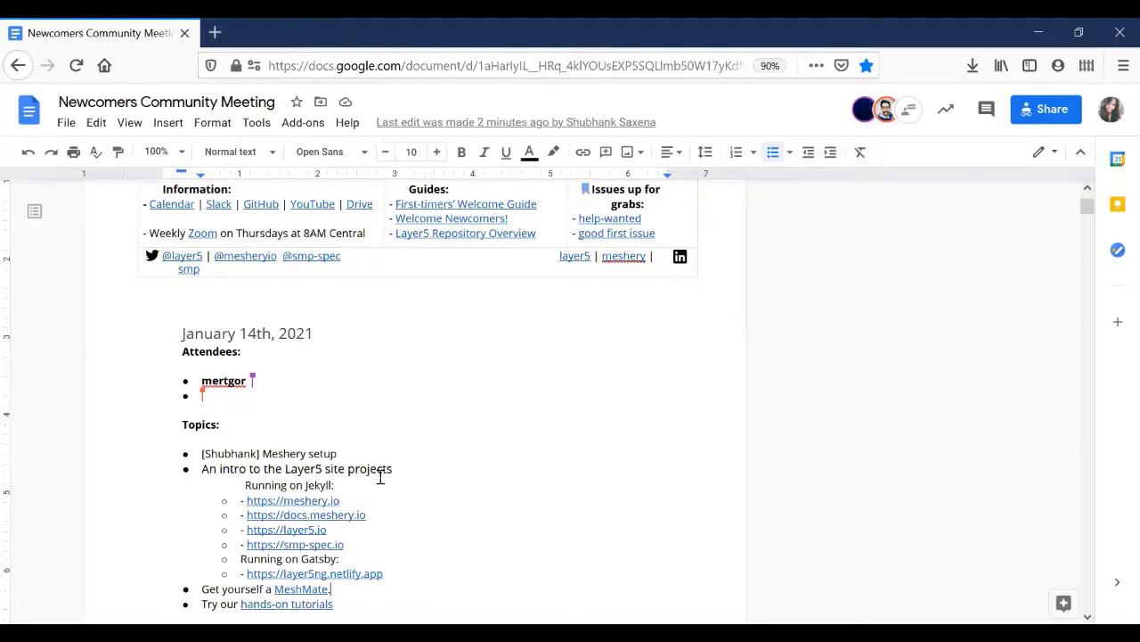
# - Open the 'hands-on tutorials' link's katacoda.com/layer5 page from the meeting notes in a new tab
pyautogui.press('Down')
pyautogui.press('Down')
pyautogui.press('Down')
pyautogui.press('Down')
pyautogui.press('Down')
pyautogui.press('Down')
pyautogui.press('Down')
pyautogui.press('Down')
pyautogui.press('Down')
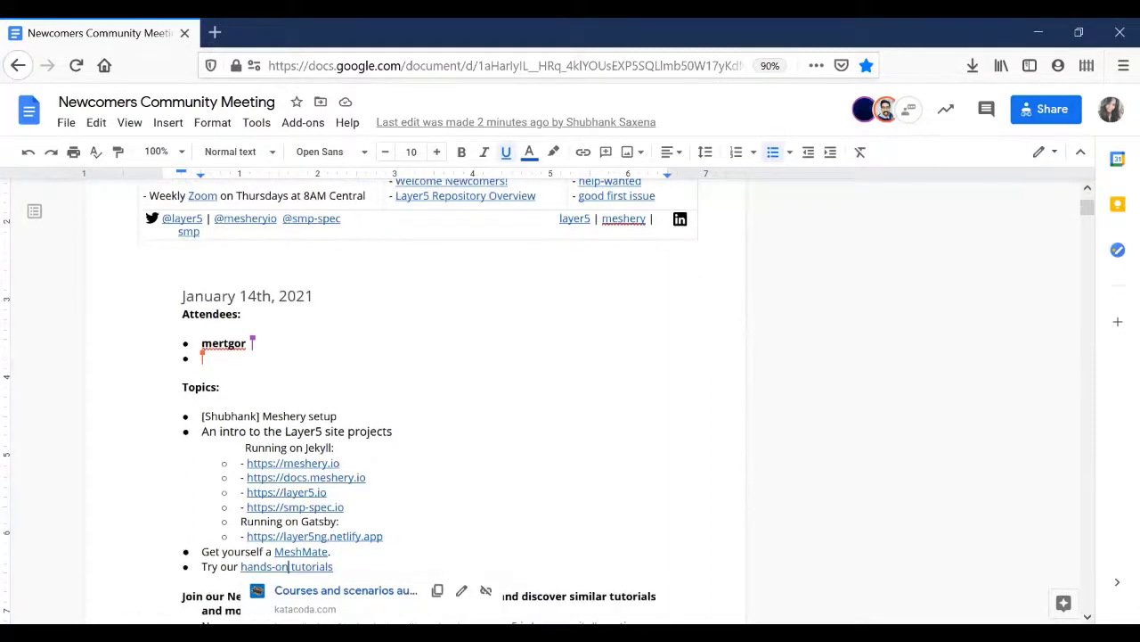
pyautogui.click(345, 590)
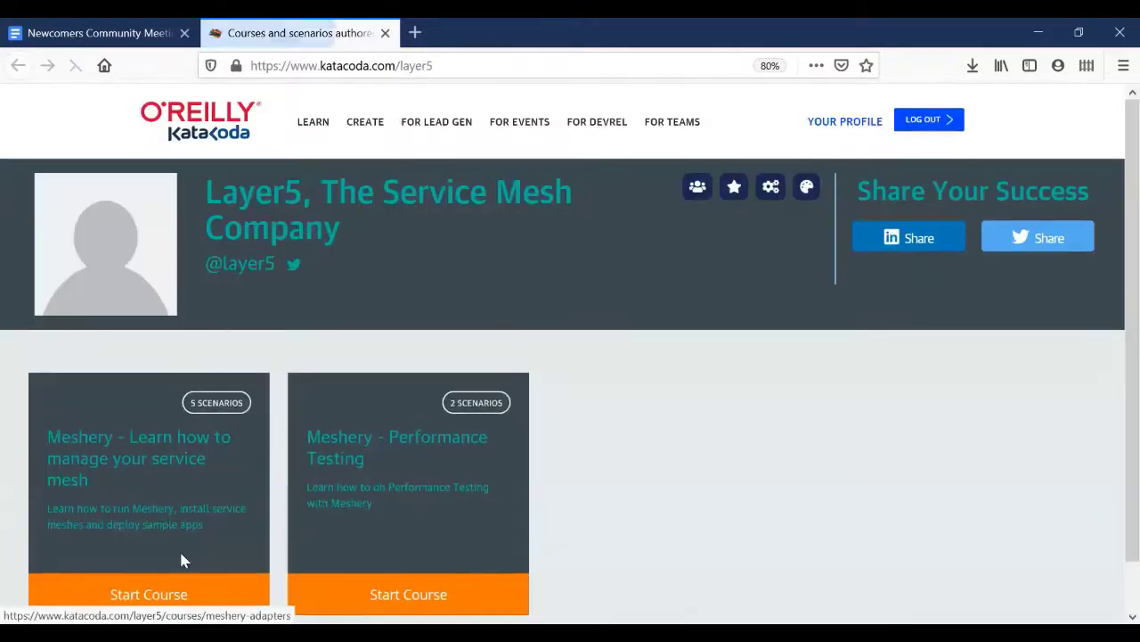
# - Open the Meshery service mesh course and relaunch 'Working with Meshery and Istio' with Repeat Scenario
pyautogui.click(189, 583)
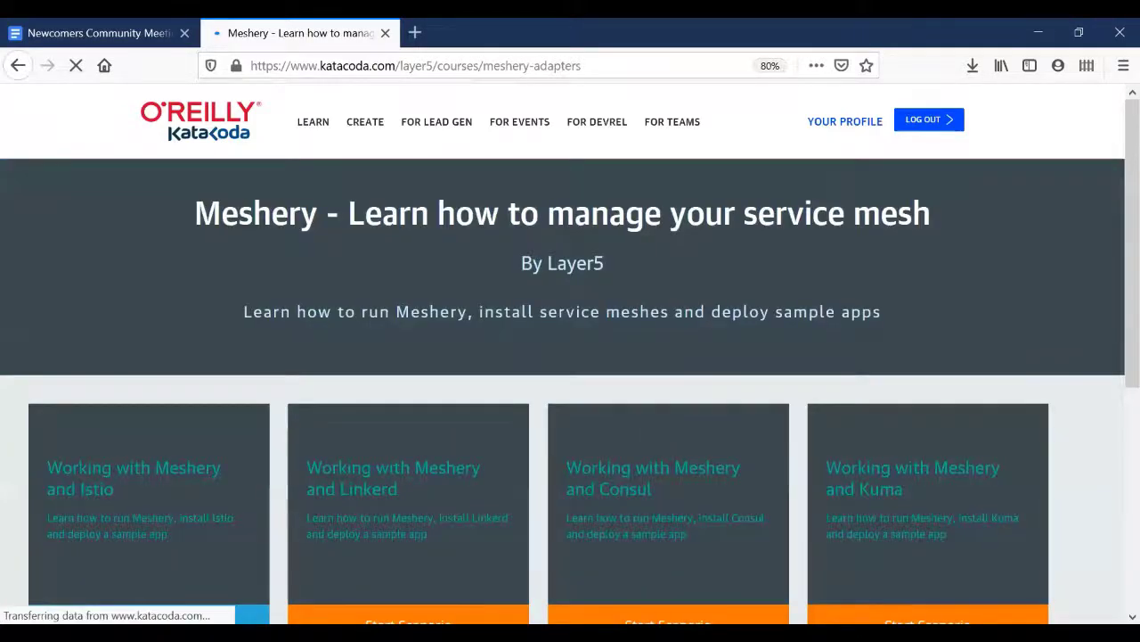
pyautogui.scroll(-2, 570, 356)
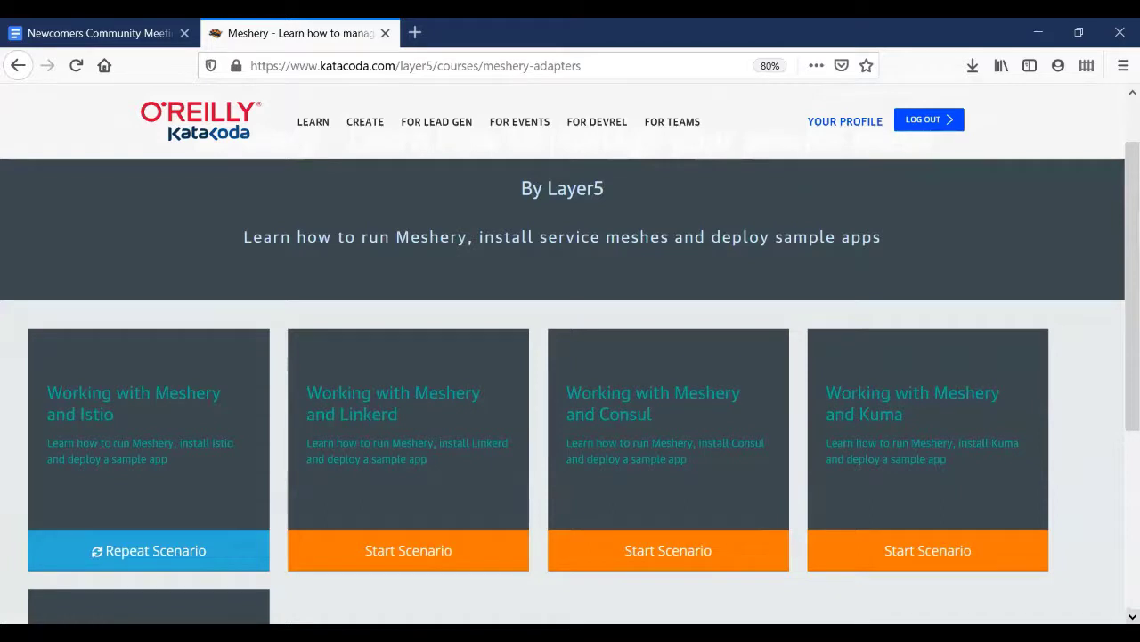
pyautogui.click(131, 27)
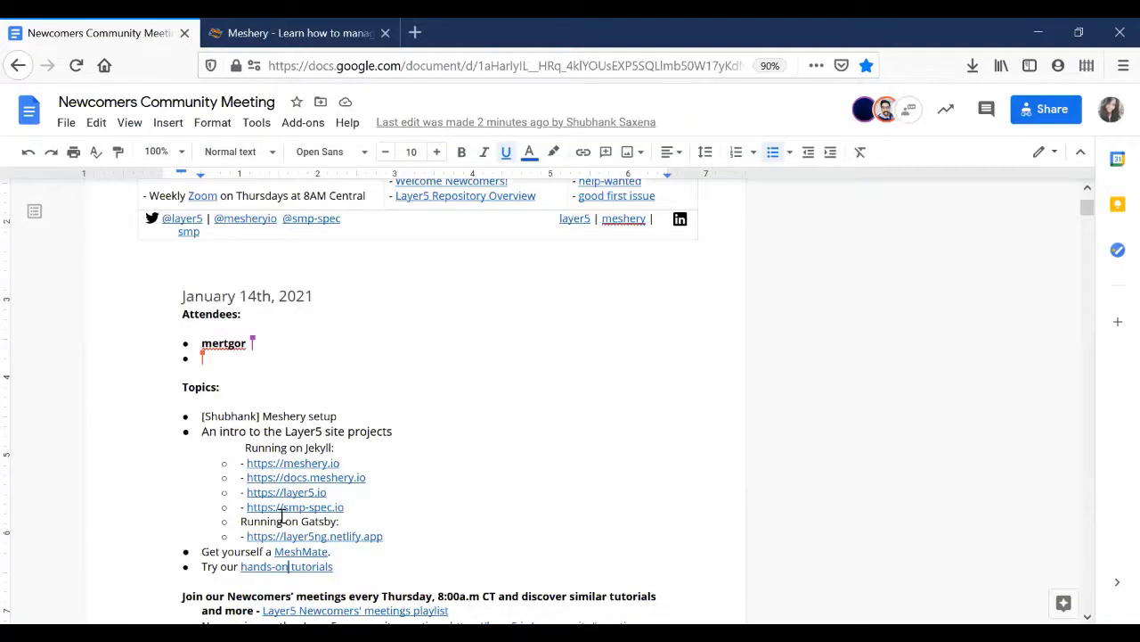
pyautogui.click(294, 33)
pyautogui.click(197, 566)
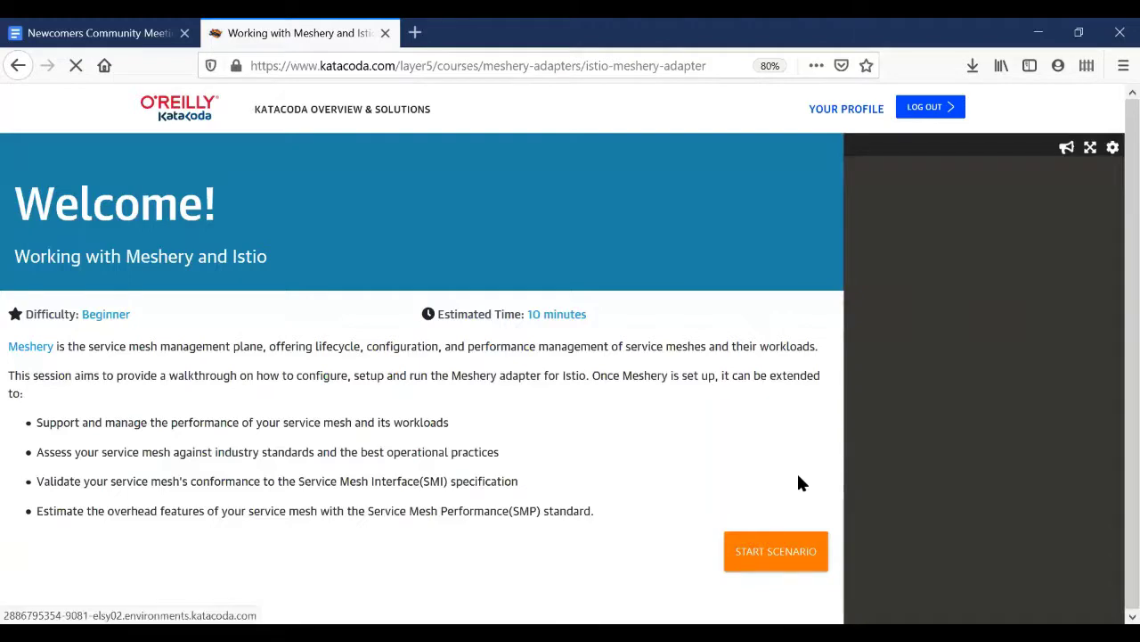
# - Start the Istio scenario, then leave it for the author's profile listing the Meshery courses
pyautogui.click(774, 531)
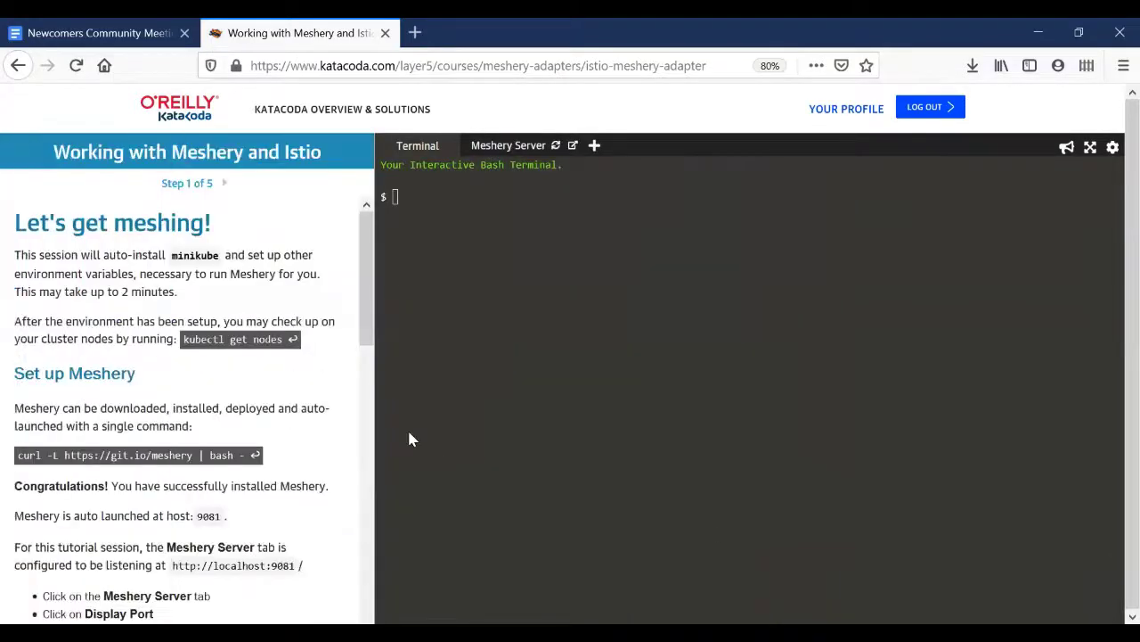
pyautogui.click(847, 109)
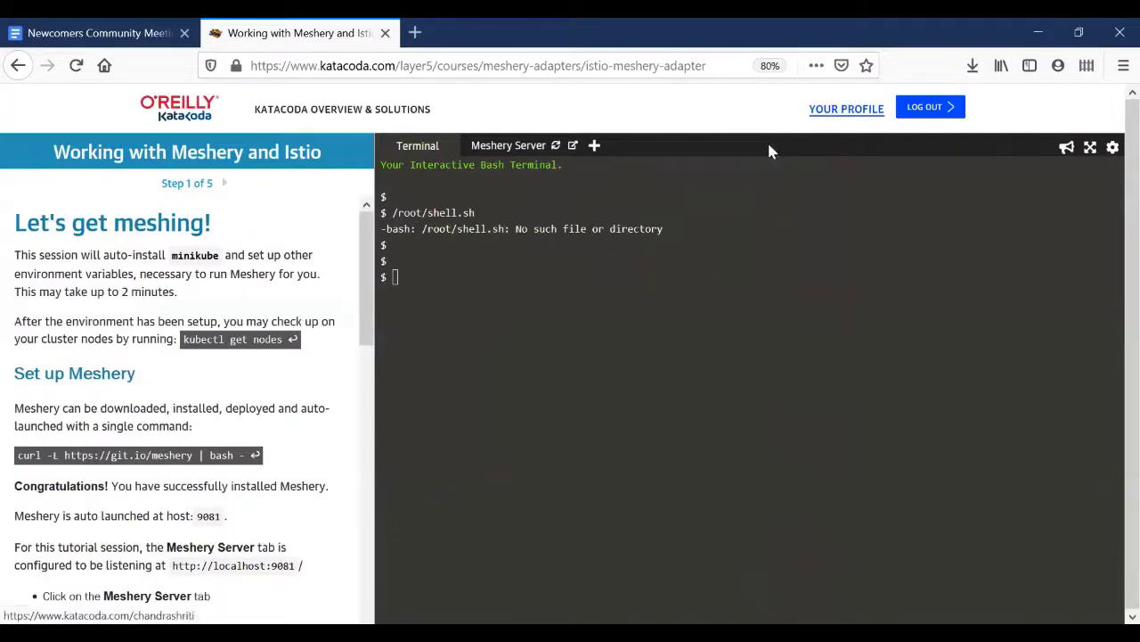
pyautogui.click(684, 322)
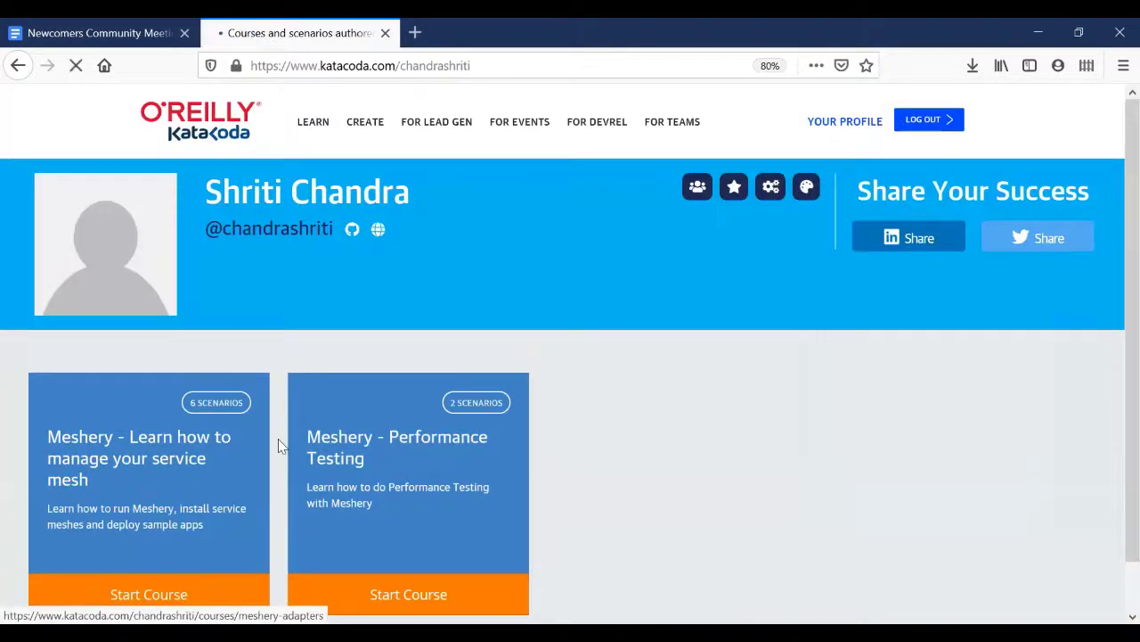
# - Open the Istio card's Repeat Scenario link from the Meshery course in a new tab
pyautogui.click(210, 489)
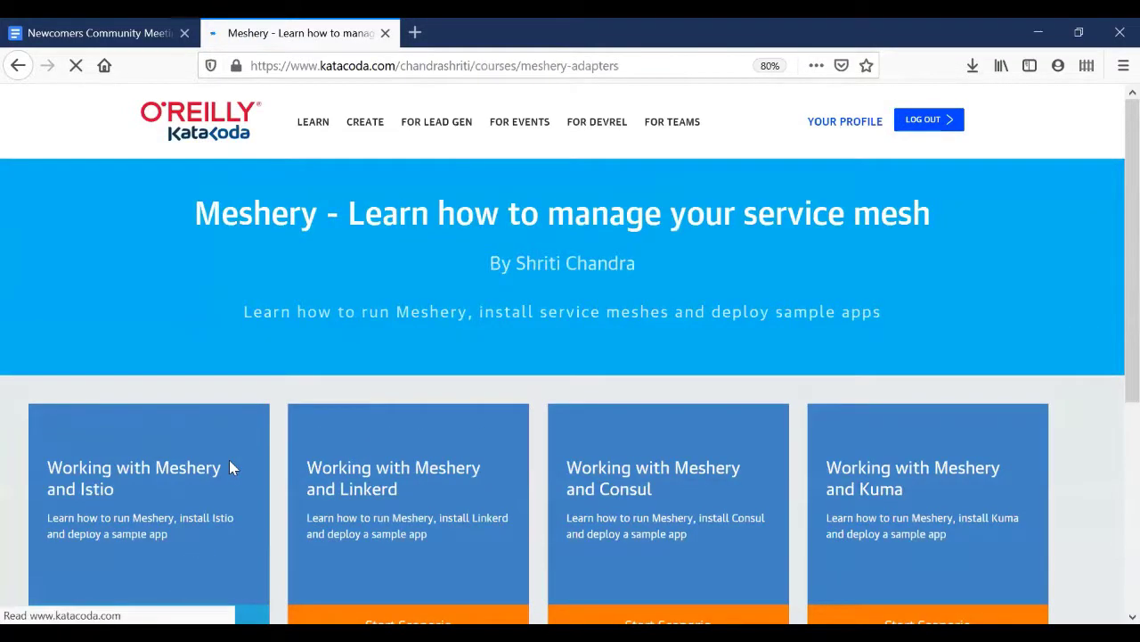
pyautogui.scroll(-3, 268, 428)
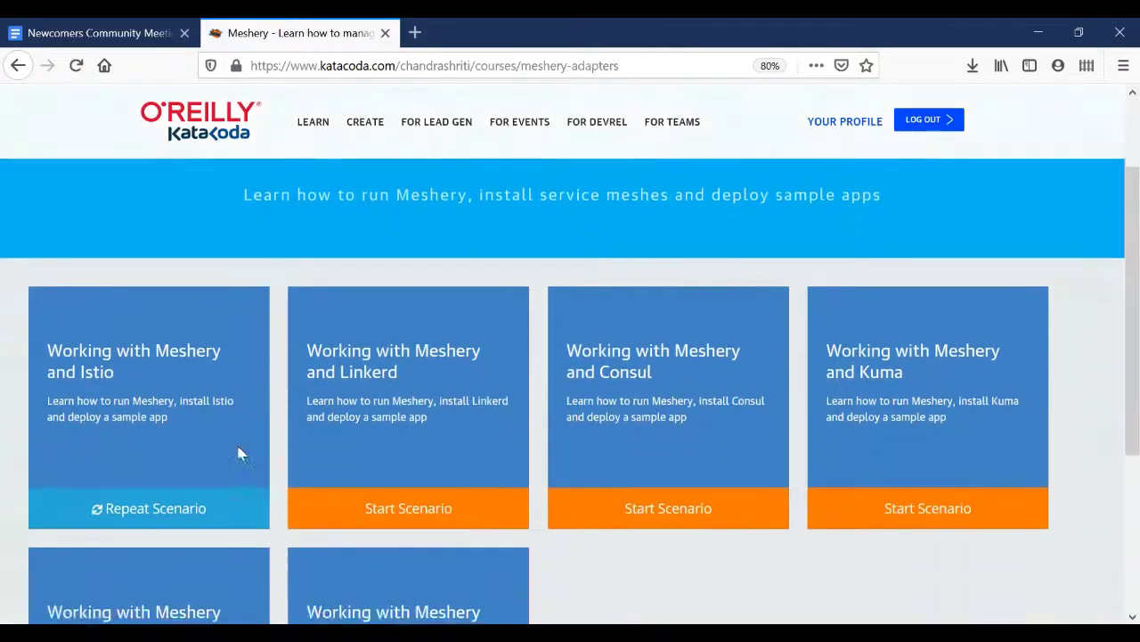
pyautogui.rightClick(217, 479)
pyautogui.click(334, 247)
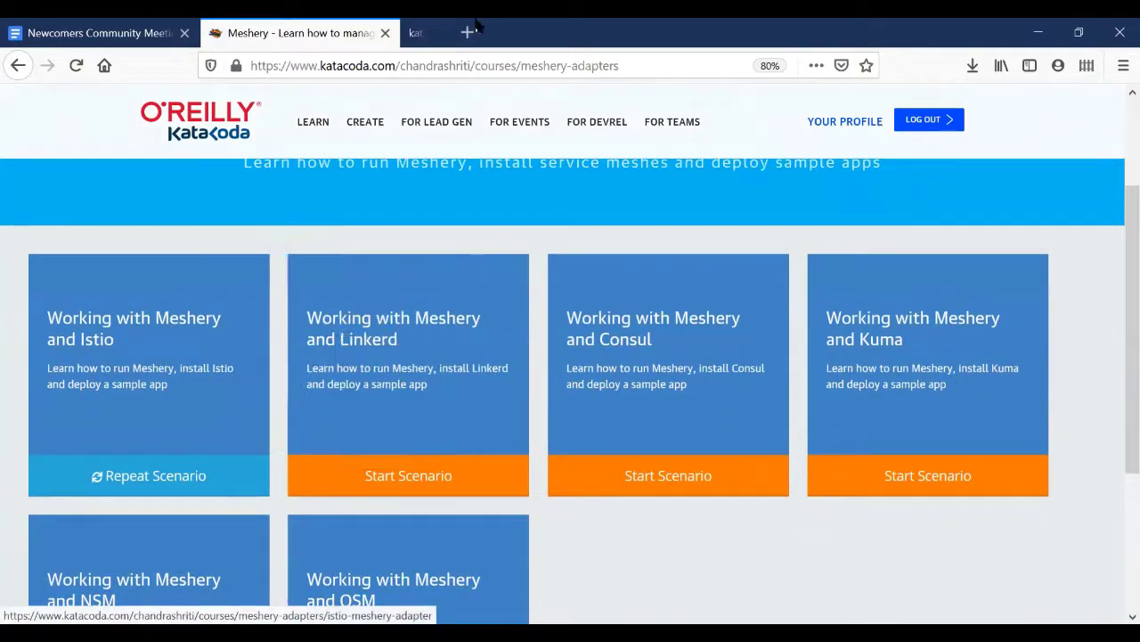
pyautogui.click(482, 27)
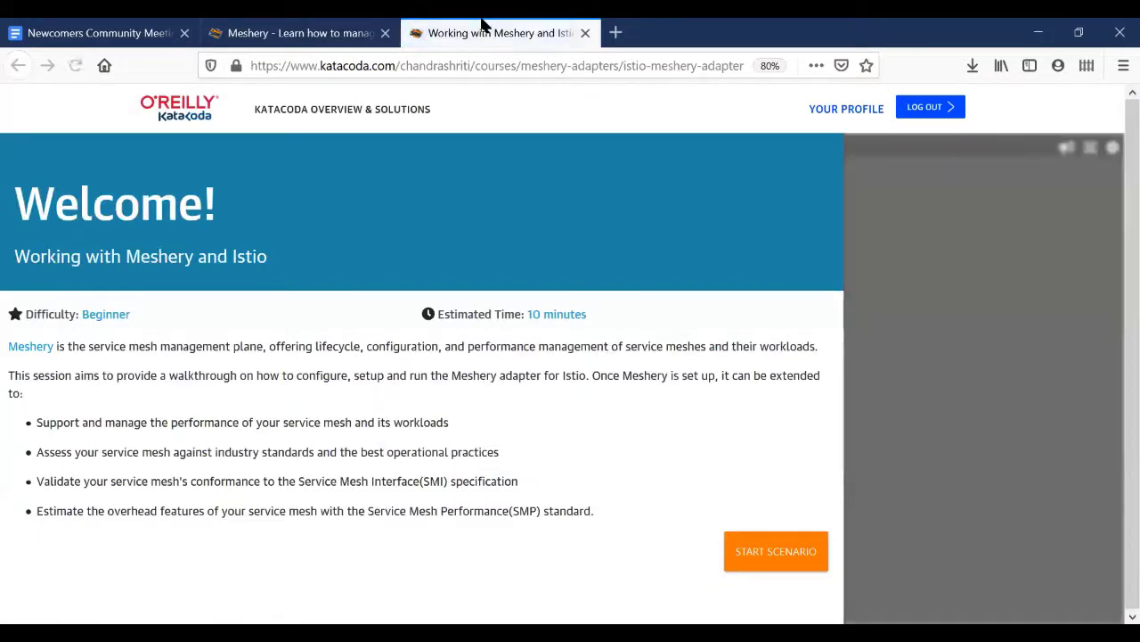
# - Maximize the browser window and start the Istio scenario to bring up its bash terminal
pyautogui.doubleClick(683, 26)
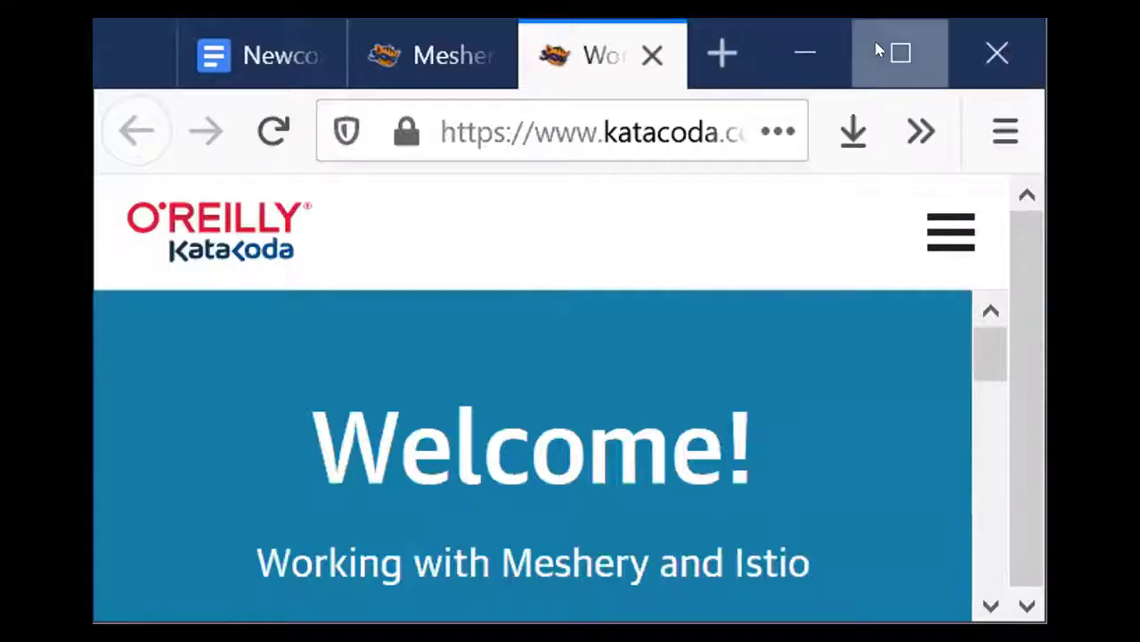
pyautogui.click(878, 51)
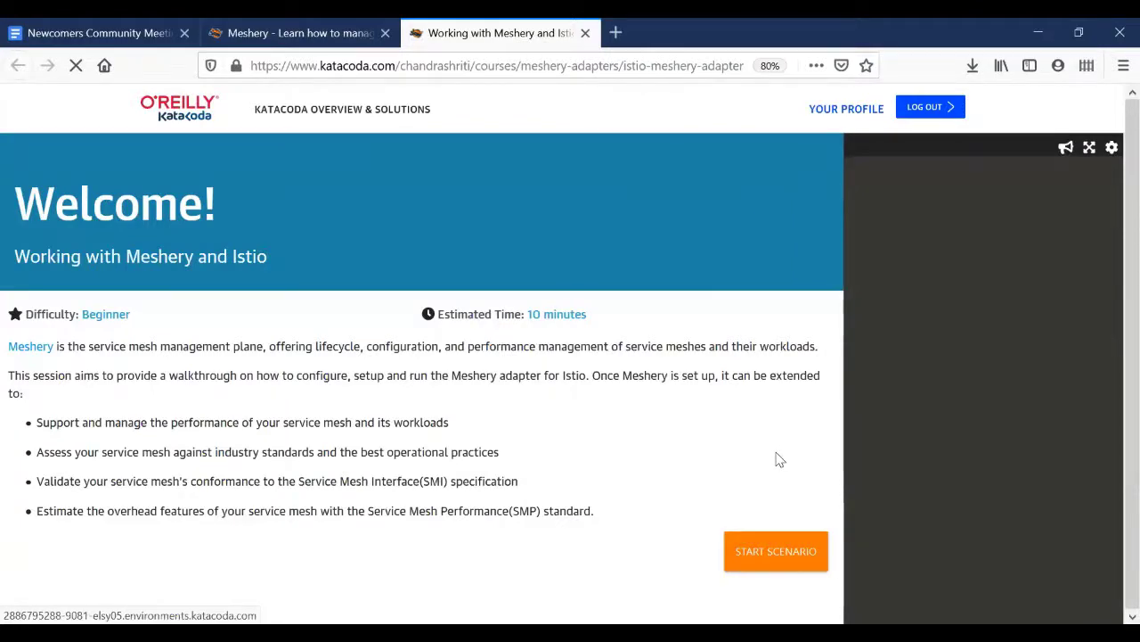
pyautogui.click(775, 529)
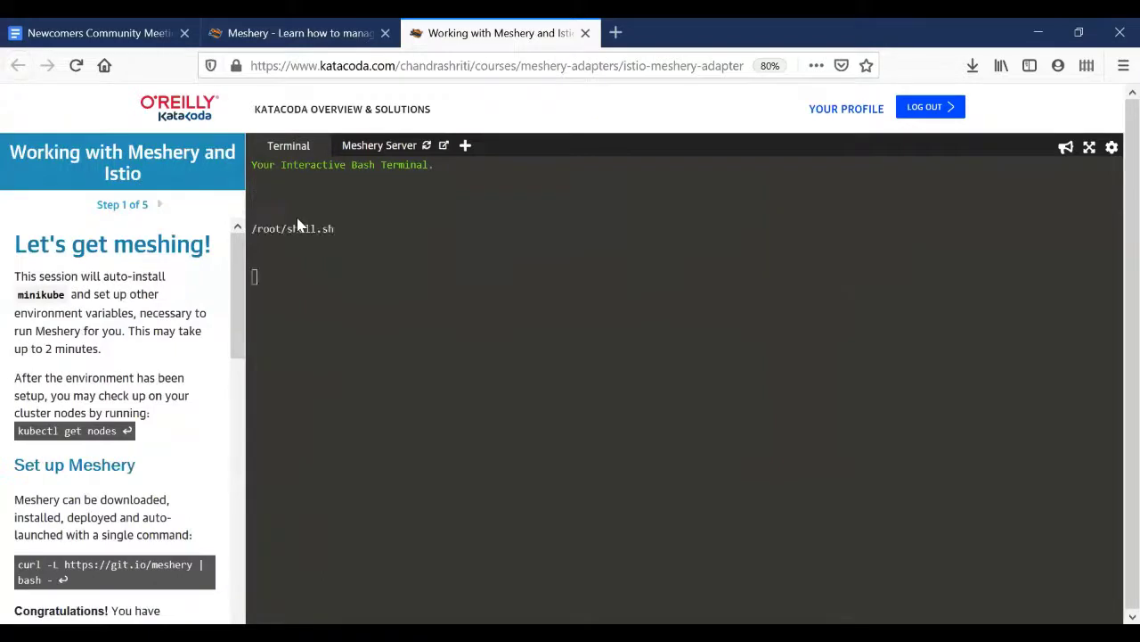
pyautogui.click(873, 109)
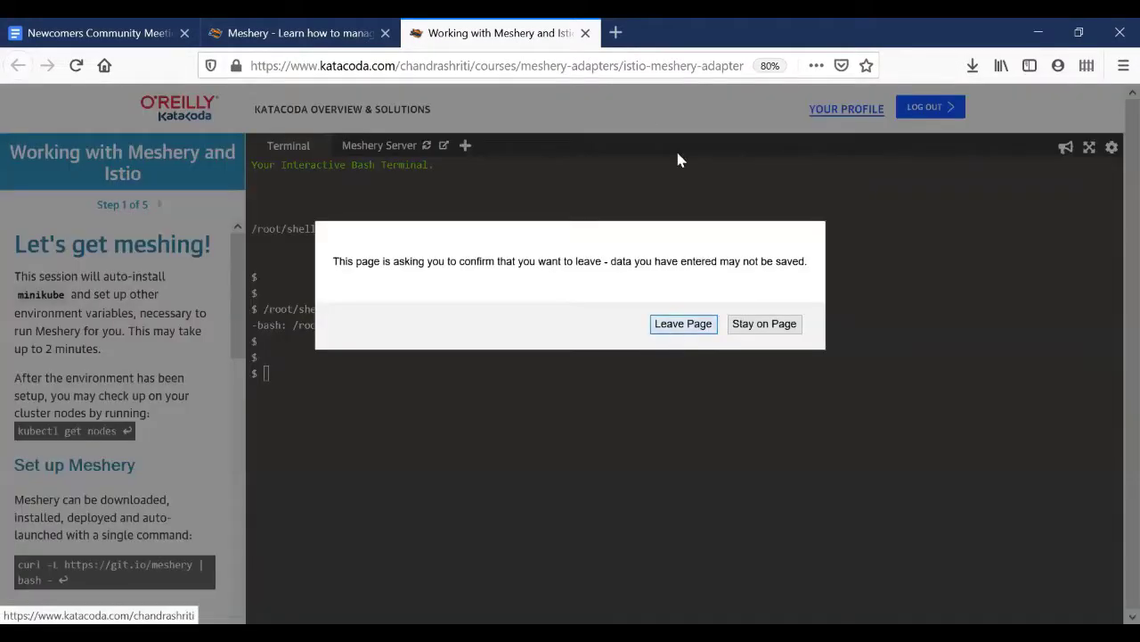
# - Open the 'Working with Meshery and Linkerd' scenario in a new tab and start it
pyautogui.press('Escape')
pyautogui.click(303, 33)
pyautogui.rightClick(395, 488)
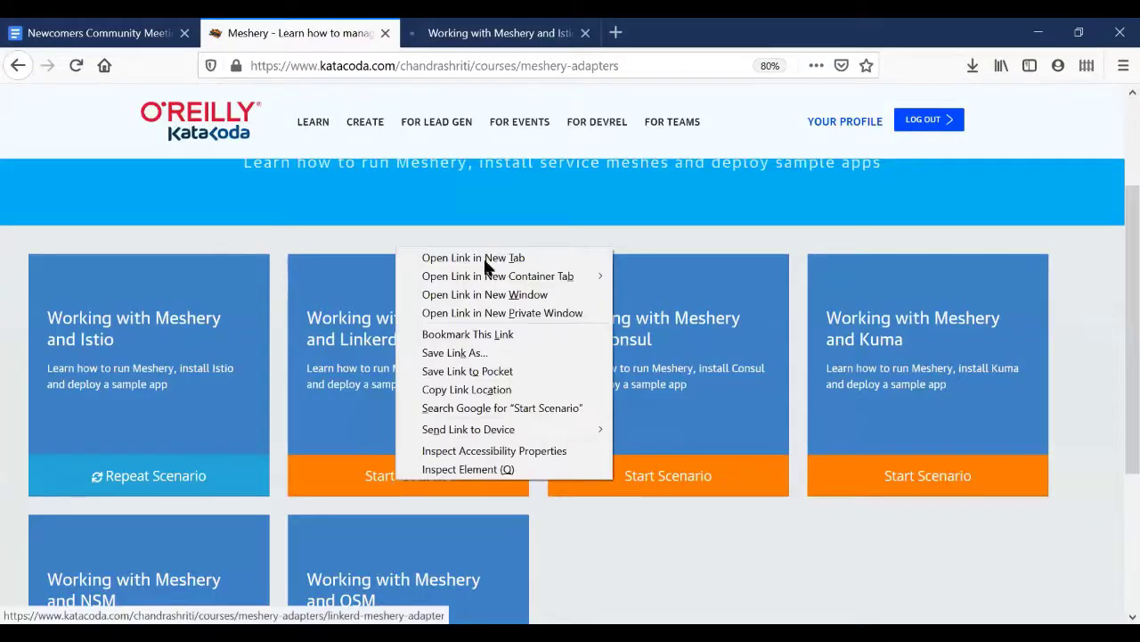
pyautogui.click(493, 258)
pyautogui.click(521, 26)
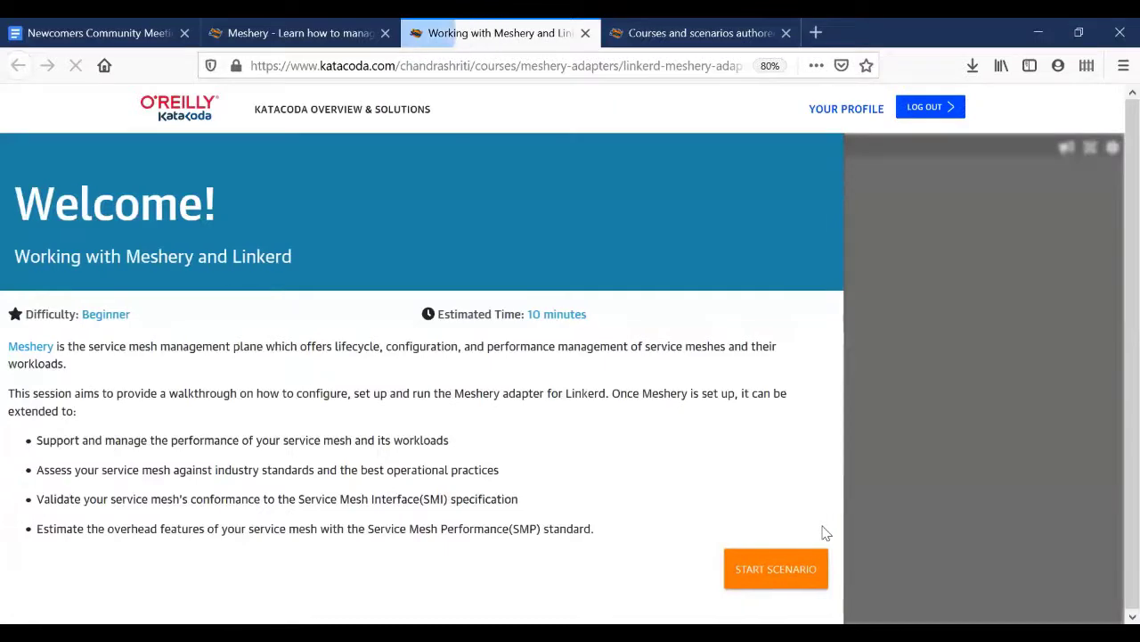
pyautogui.click(784, 568)
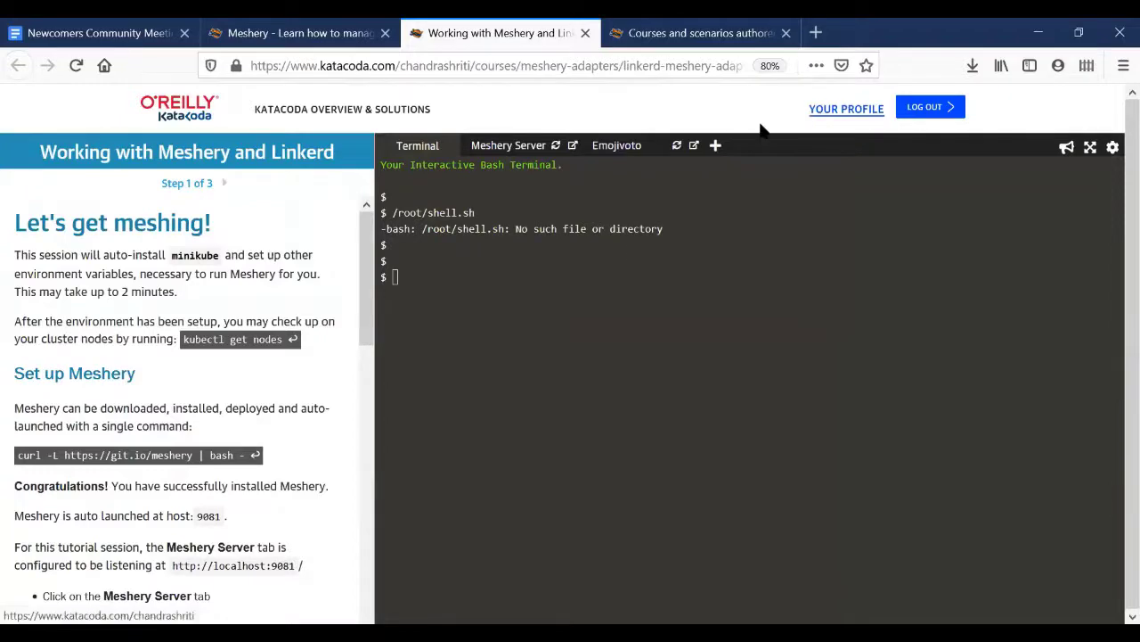
# - Leave the running scenario for the profile page and close the extra courses and scenario tabs
pyautogui.click(821, 114)
pyautogui.click(690, 326)
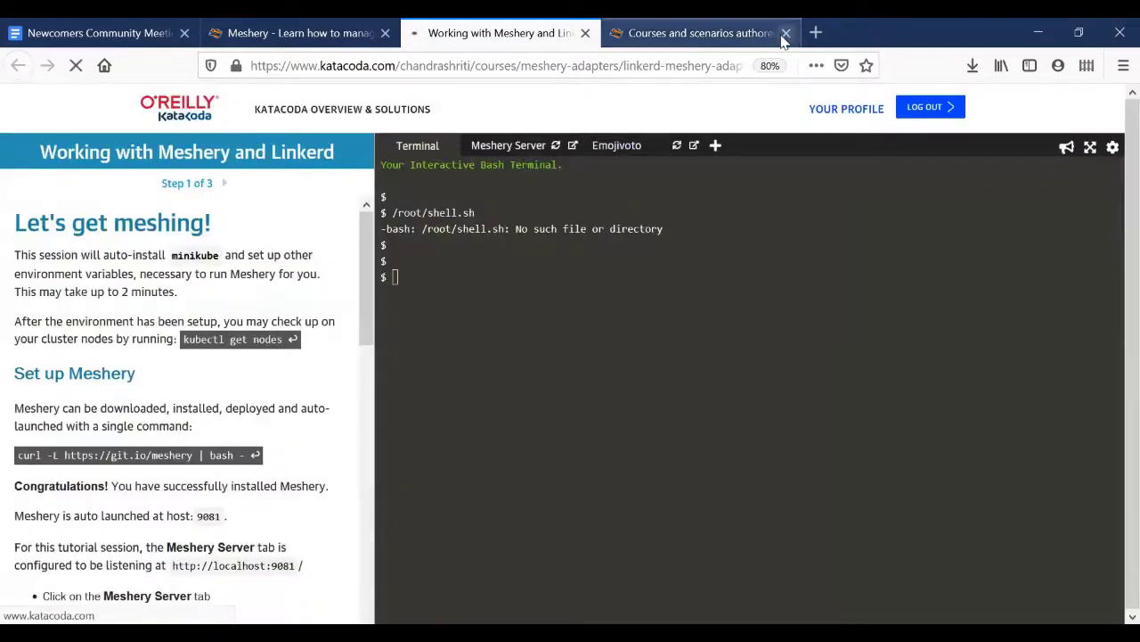
pyautogui.click(785, 33)
pyautogui.click(585, 33)
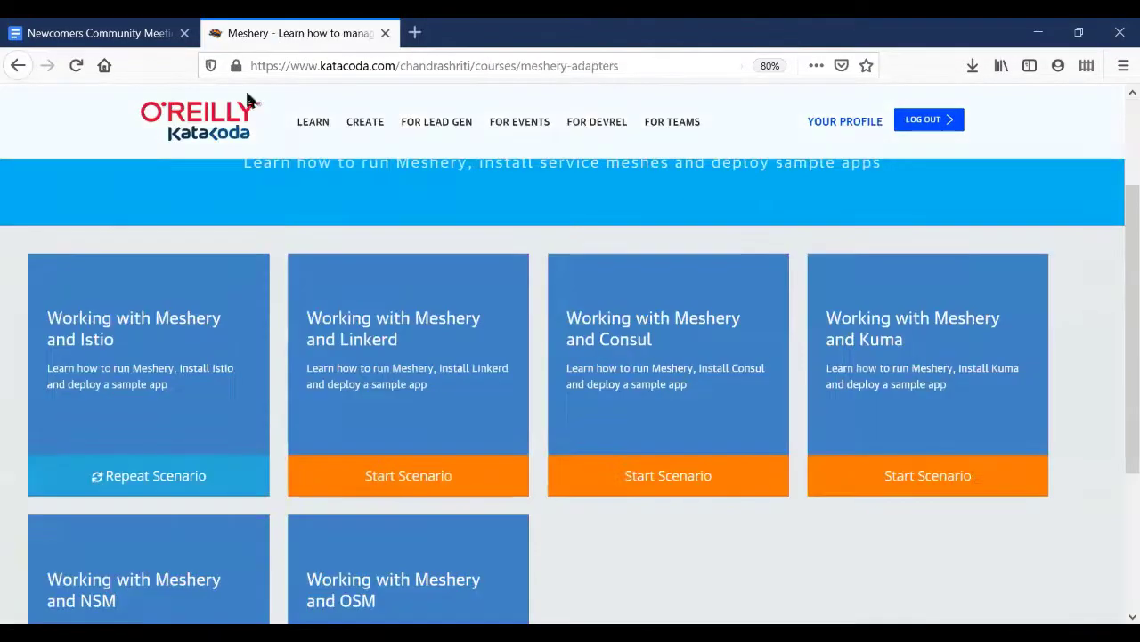
# - Reopen the Linkerd scenario in its own new tab and add a blank browser tab beside it
pyautogui.rightClick(396, 483)
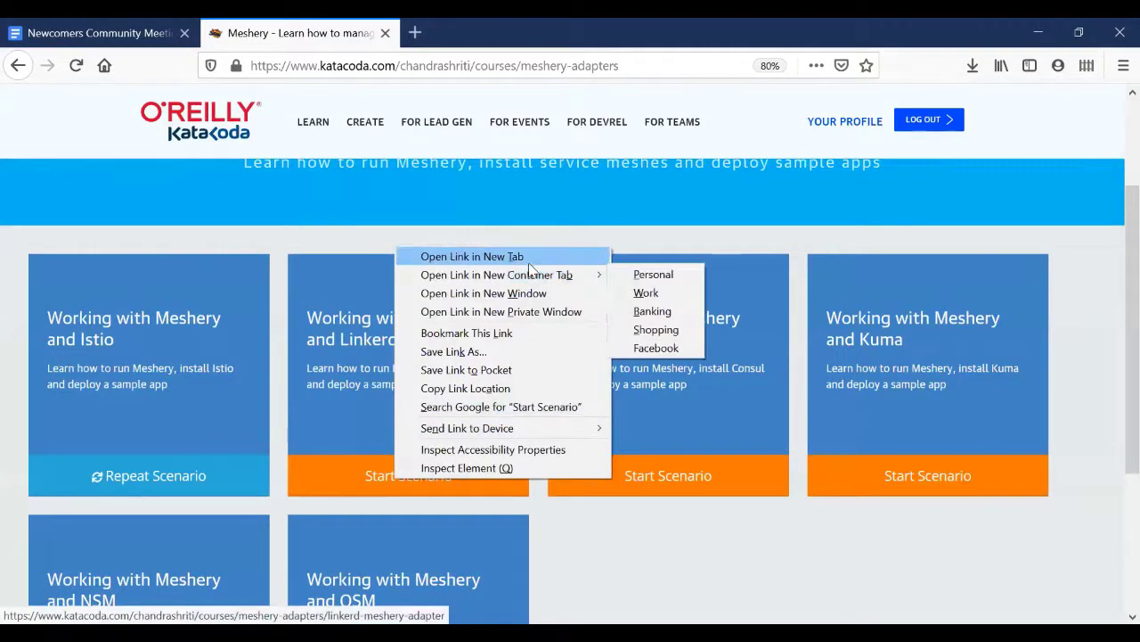
pyautogui.click(515, 257)
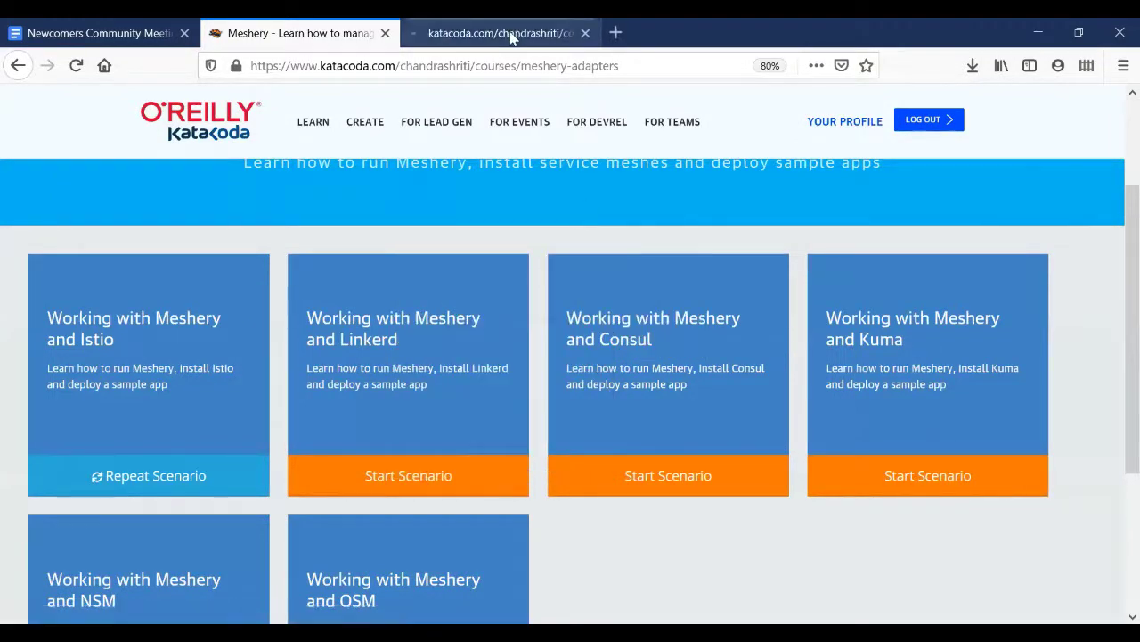
pyautogui.click(512, 36)
pyautogui.click(616, 33)
# - Load docs.meshery.io, open the Linkerd adapter page, and scroll to its embedded Katacoda lab
pyautogui.write('docs.meshery.io')
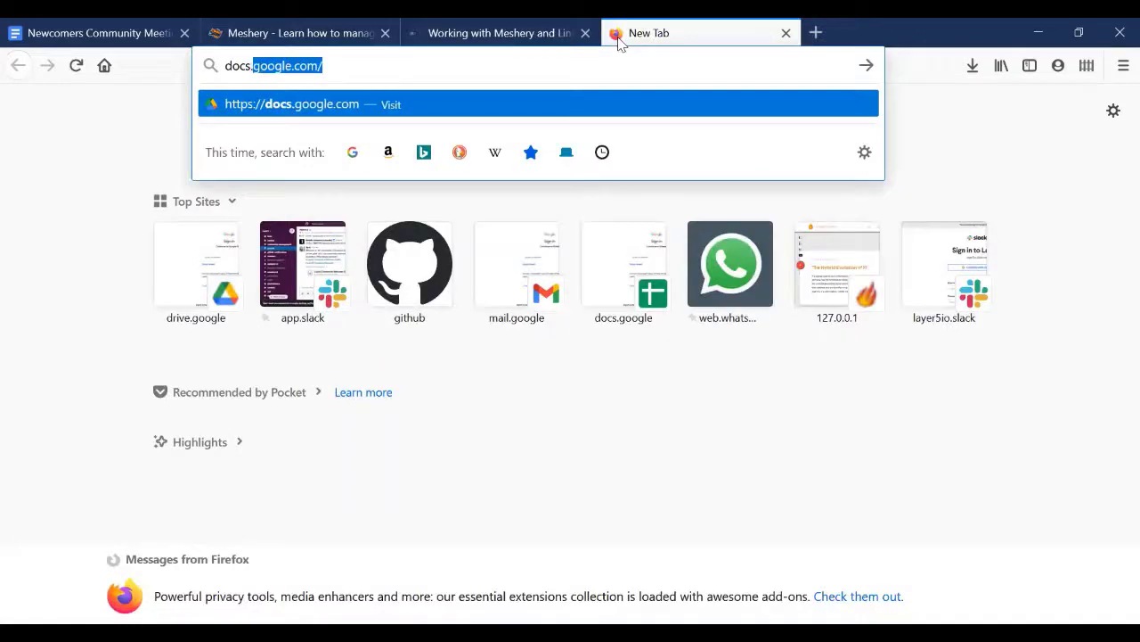
pyautogui.press('Return')
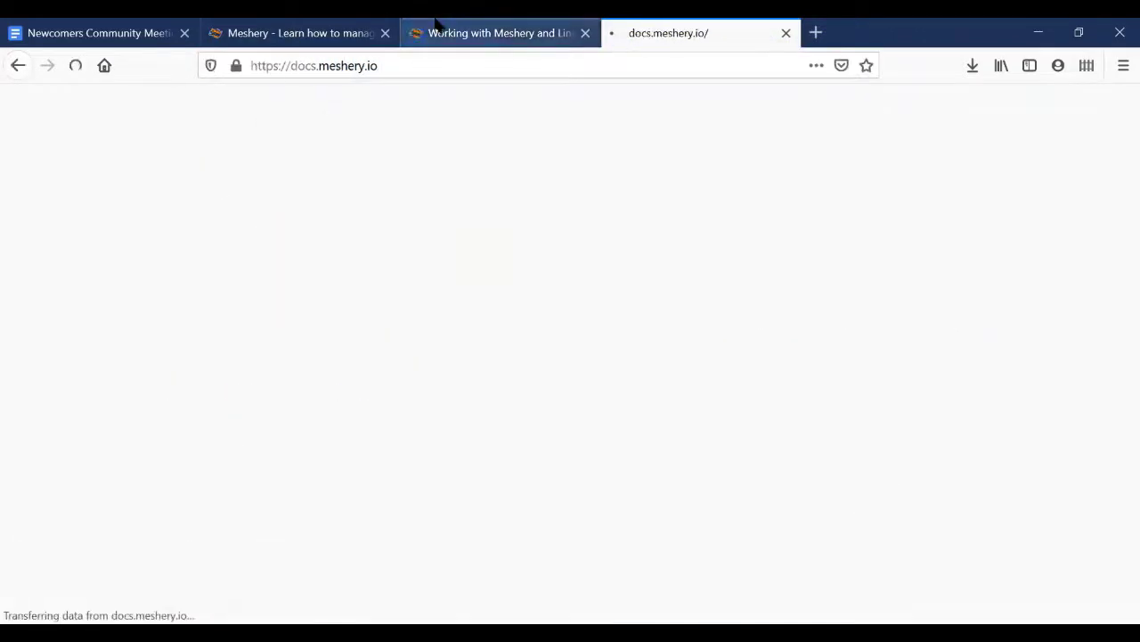
pyautogui.click(433, 30)
pyautogui.click(693, 26)
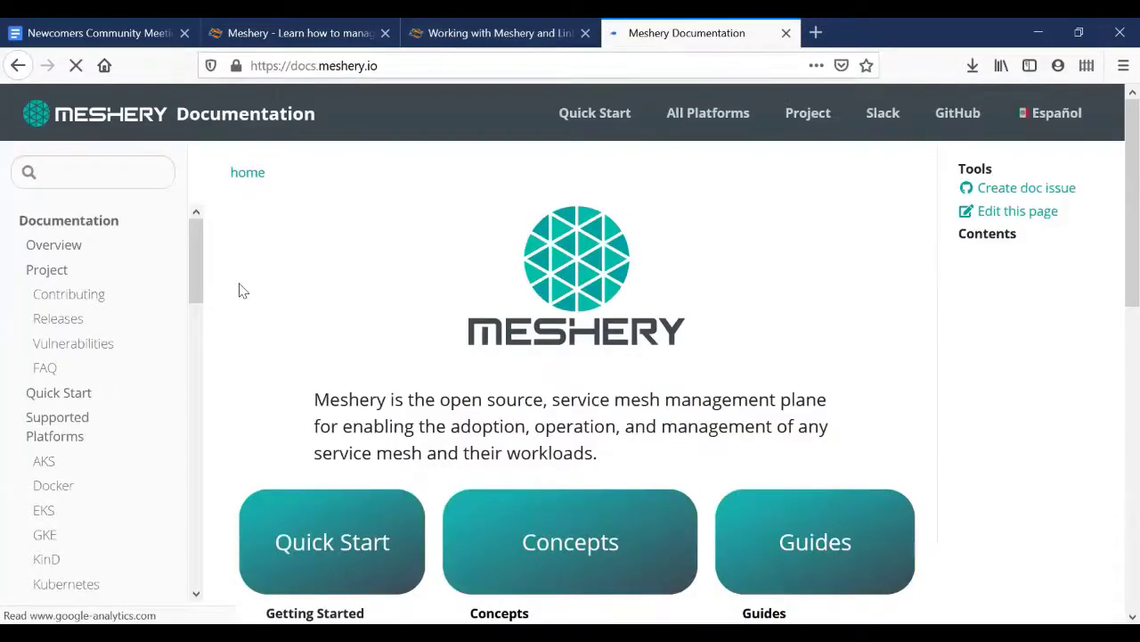
pyautogui.moveTo(188, 245); pyautogui.dragTo(191, 482)
pyautogui.click(70, 378)
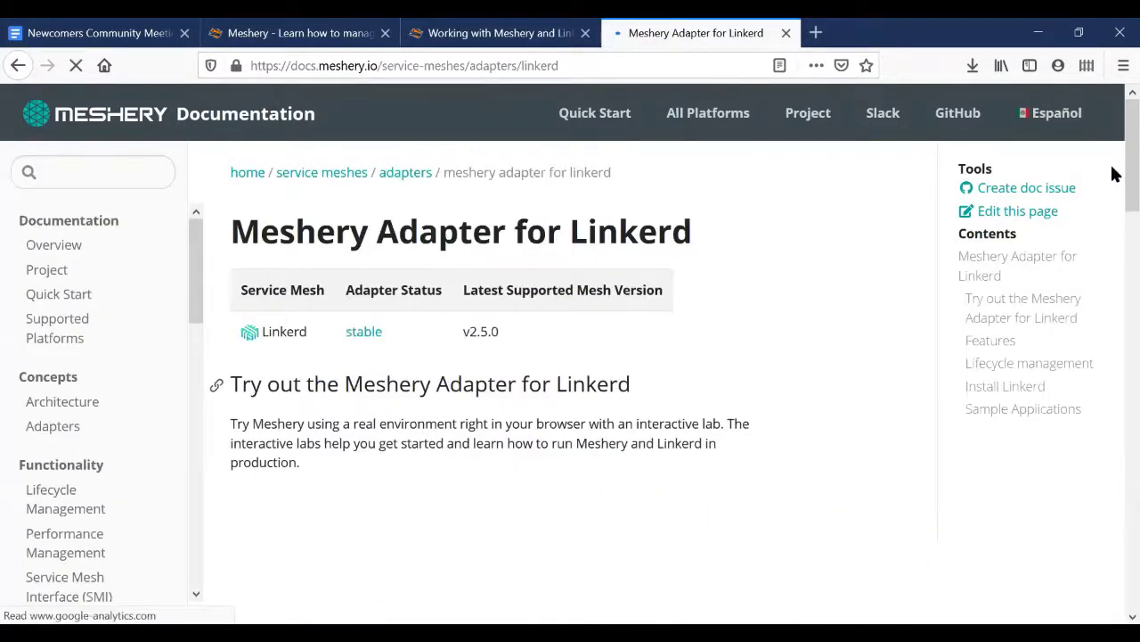
pyautogui.scroll(-3, 1113, 174)
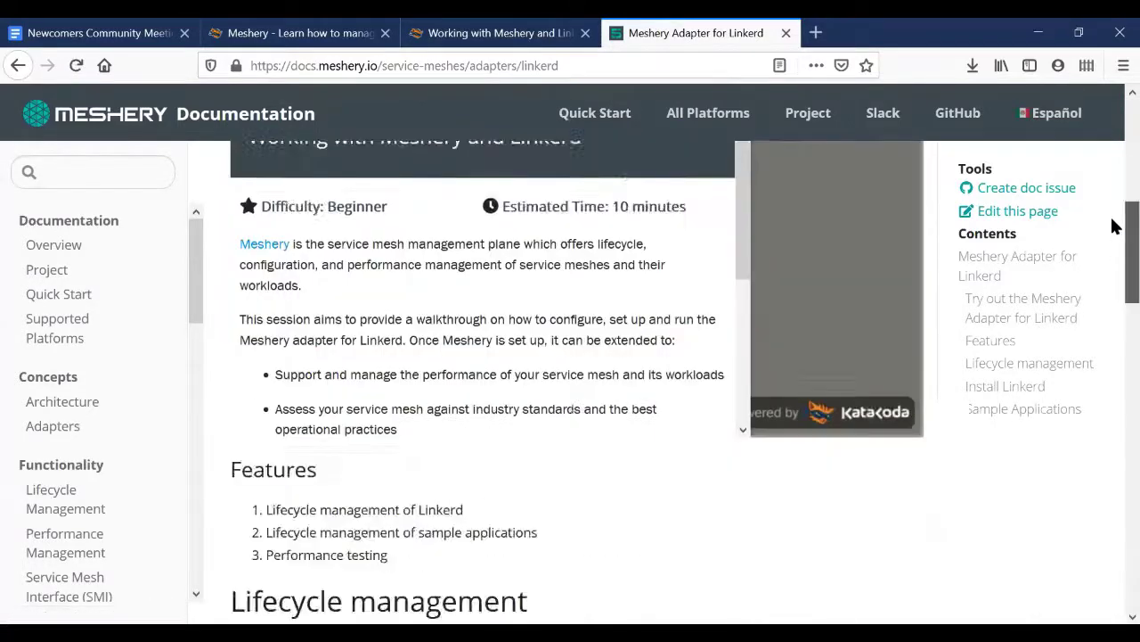
pyautogui.scroll(-3, 725, 450)
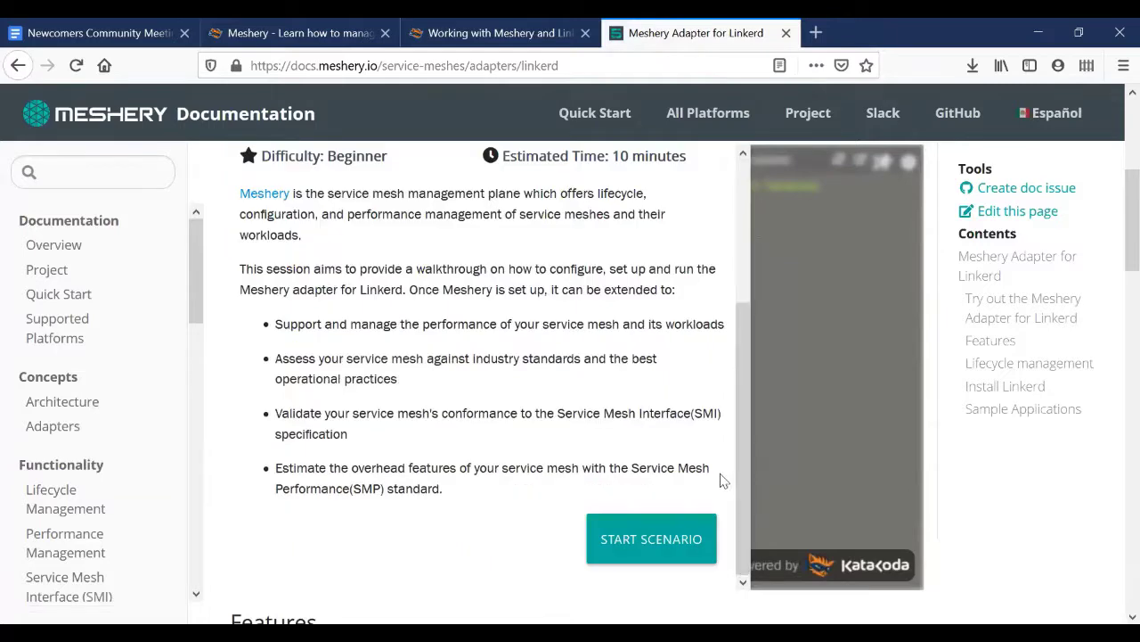
# - Once Minikube is set up, run kubectl get nodes to show minikube as a NotReady master v1.17.3
pyautogui.click(547, 26)
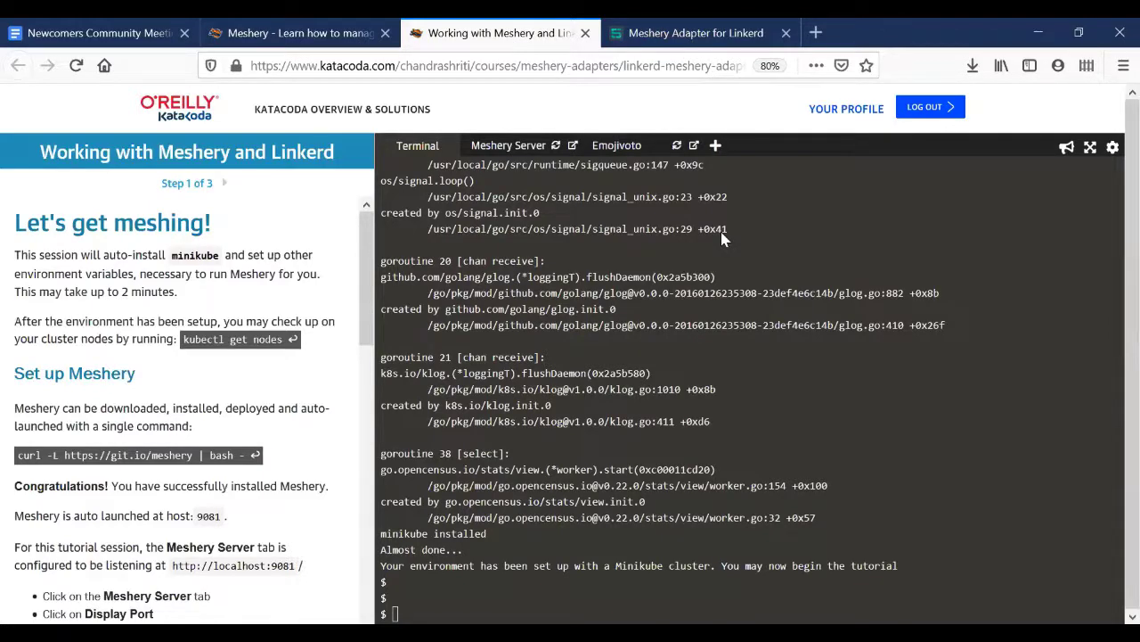
pyautogui.click(294, 340)
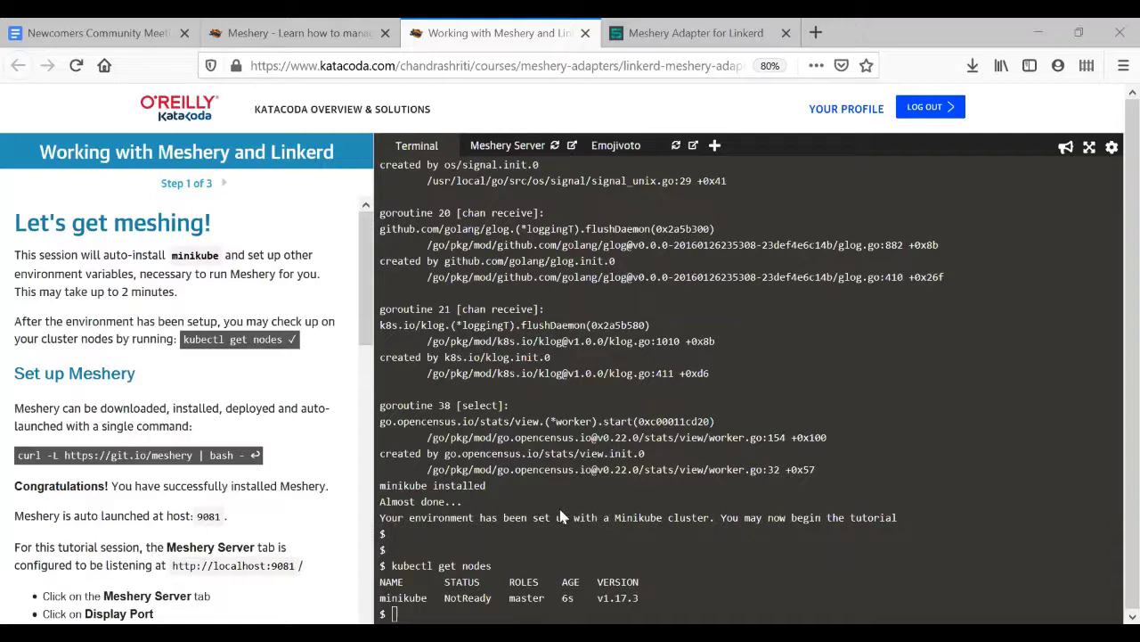
pyautogui.click(255, 455)
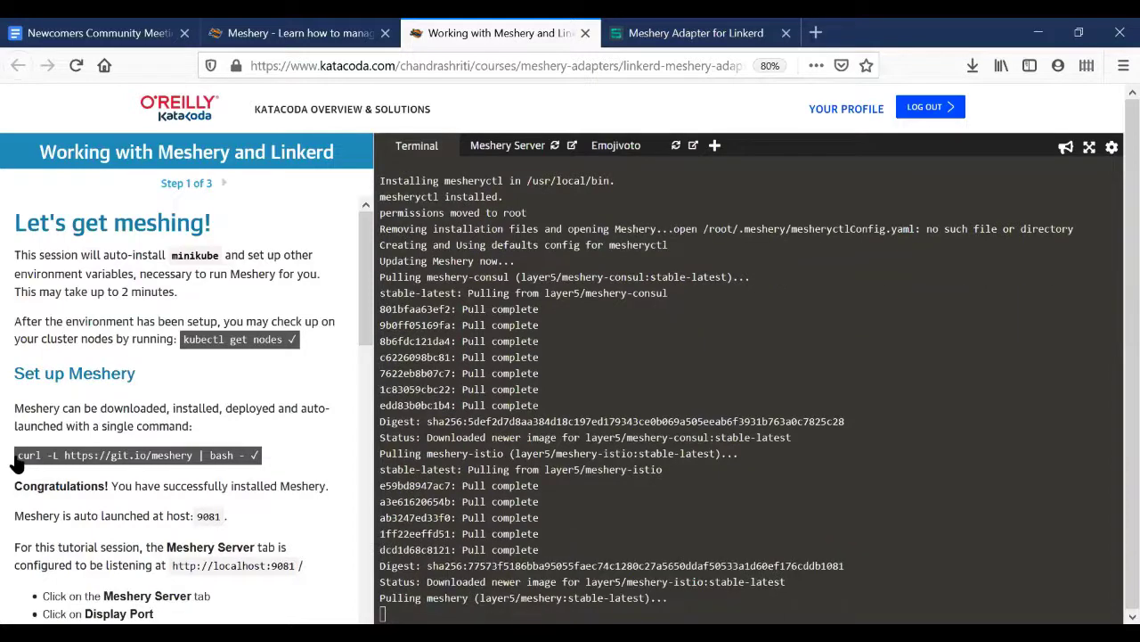
pyautogui.moveTo(16, 457); pyautogui.dragTo(242, 460)
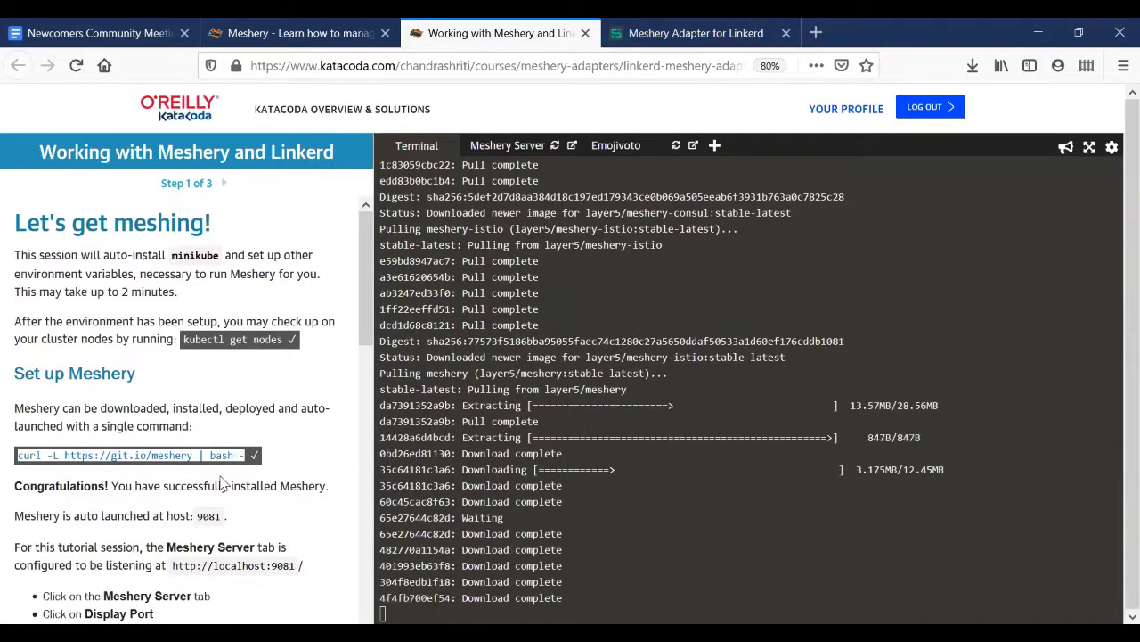
pyautogui.click(225, 482)
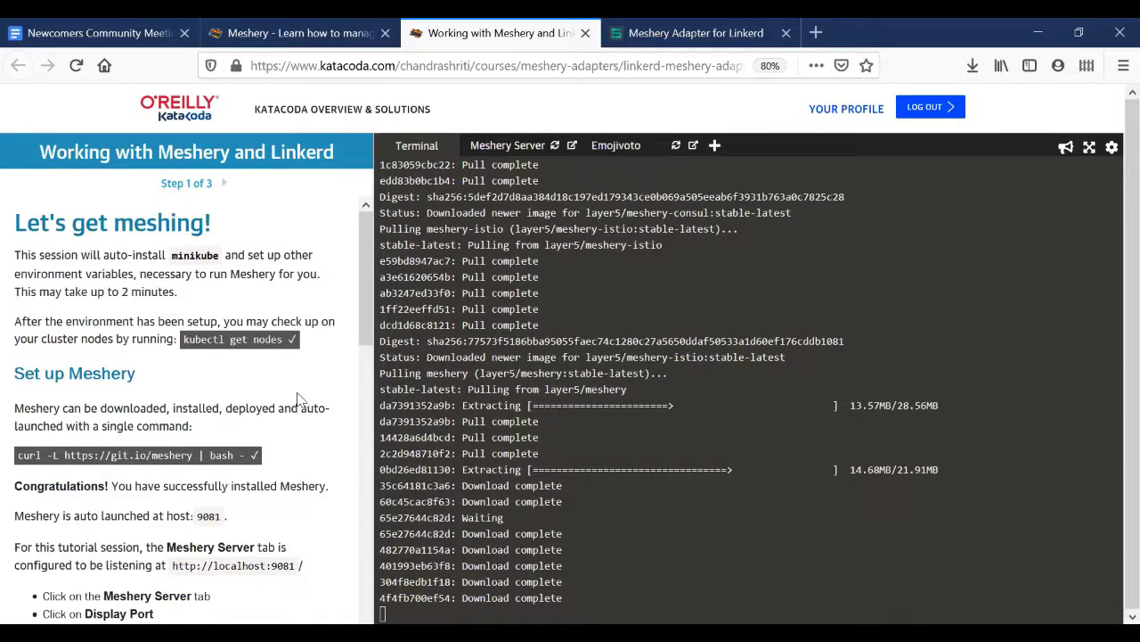